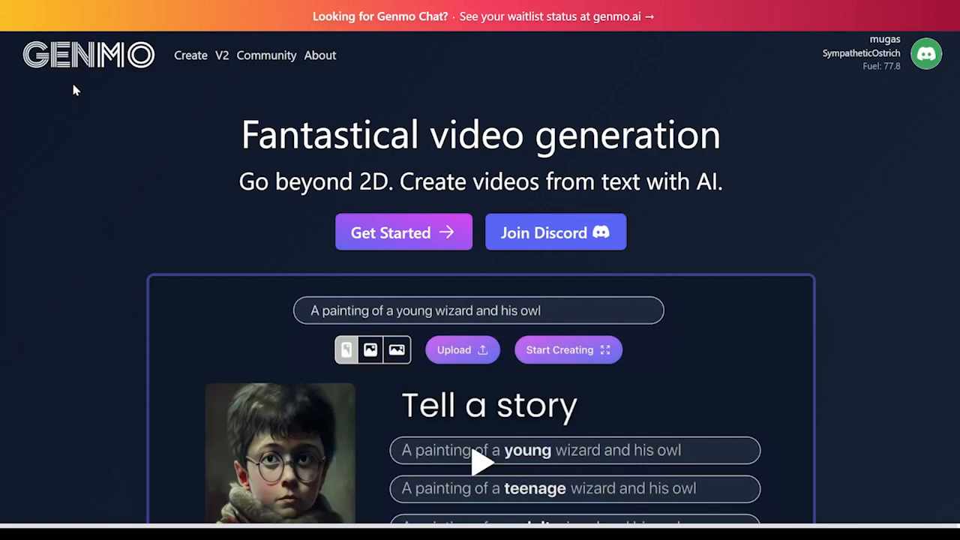
- Look over the home page's intro video and the gallery of sample creations
{"action": "scroll", "coordinate": [402, 139], "scroll_direction": "down", "scroll_amount": 5}
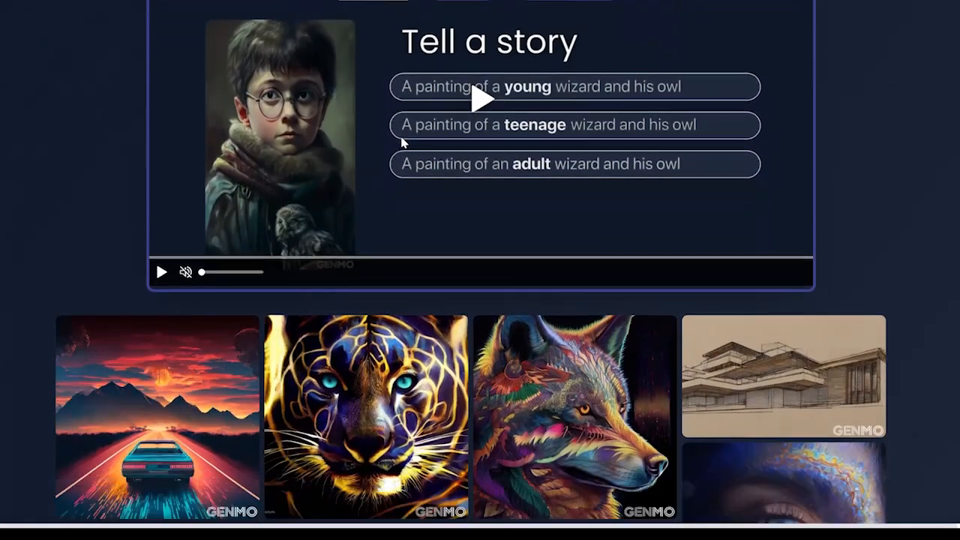
{"action": "scroll", "coordinate": [401, 141], "scroll_direction": "down", "scroll_amount": 1}
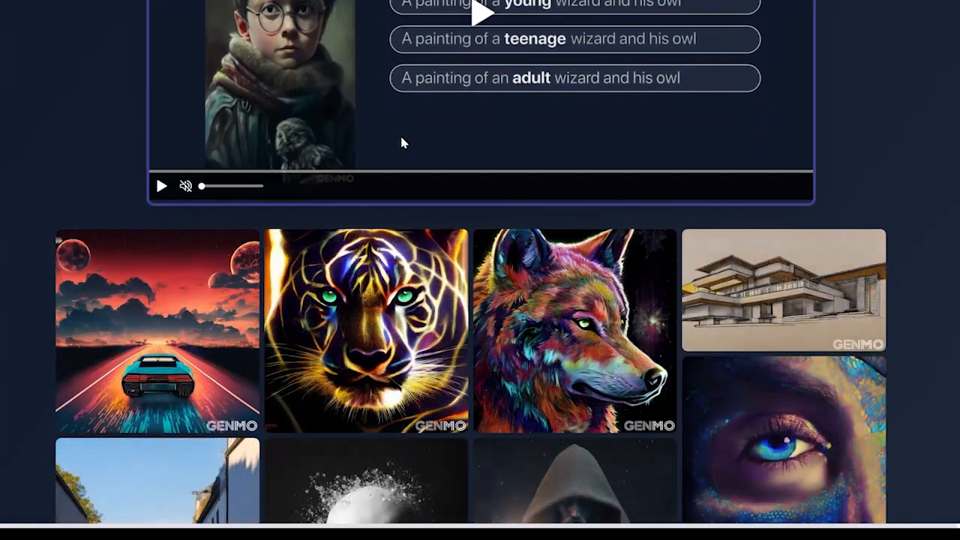
{"action": "scroll", "coordinate": [401, 142], "scroll_direction": "up", "scroll_amount": 3}
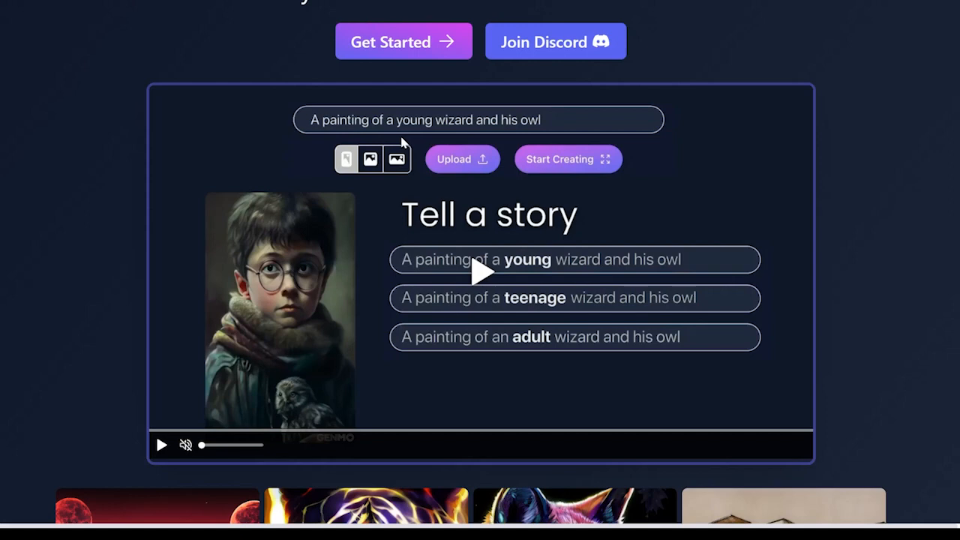
{"action": "scroll", "coordinate": [403, 178], "scroll_direction": "up", "scroll_amount": 1}
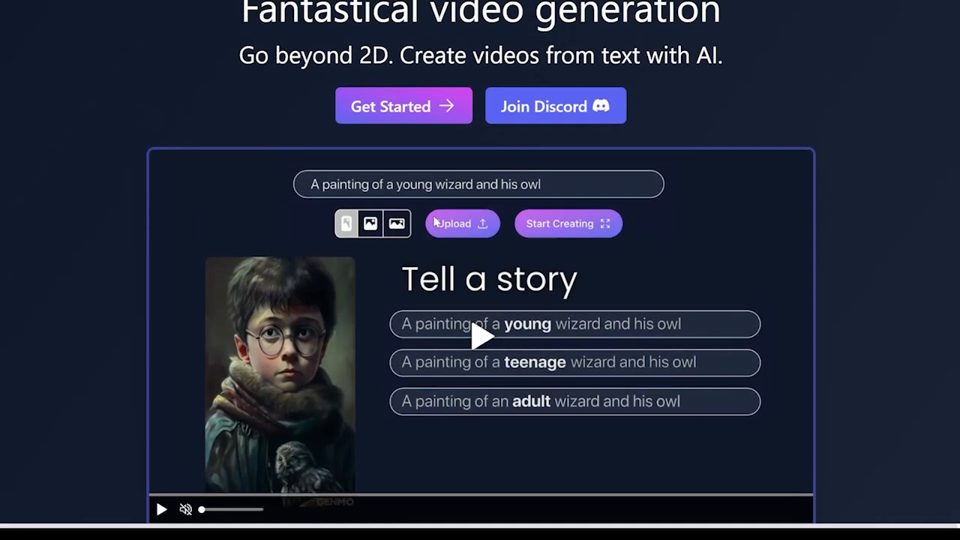
{"action": "scroll", "coordinate": [435, 221], "scroll_direction": "up", "scroll_amount": 1}
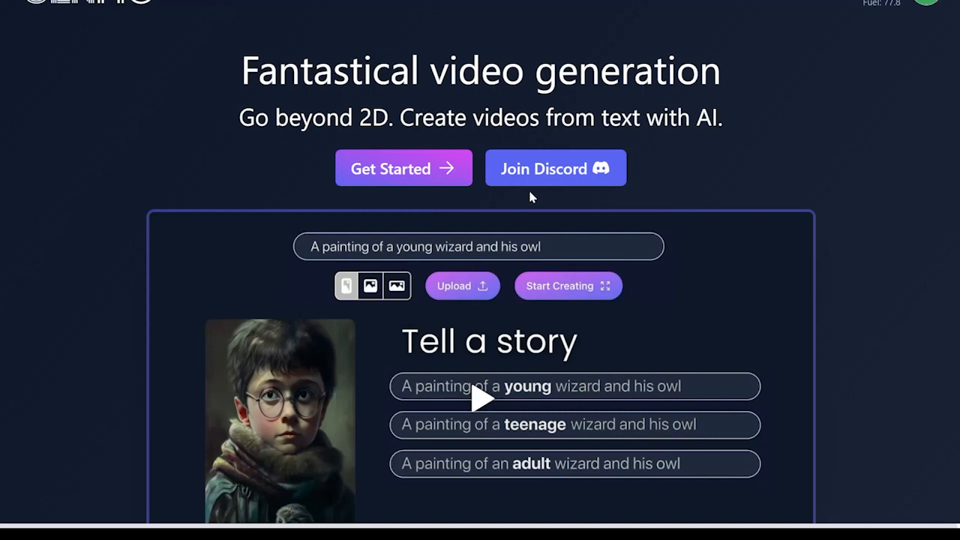
{"action": "scroll", "coordinate": [528, 187], "scroll_direction": "up", "scroll_amount": 1}
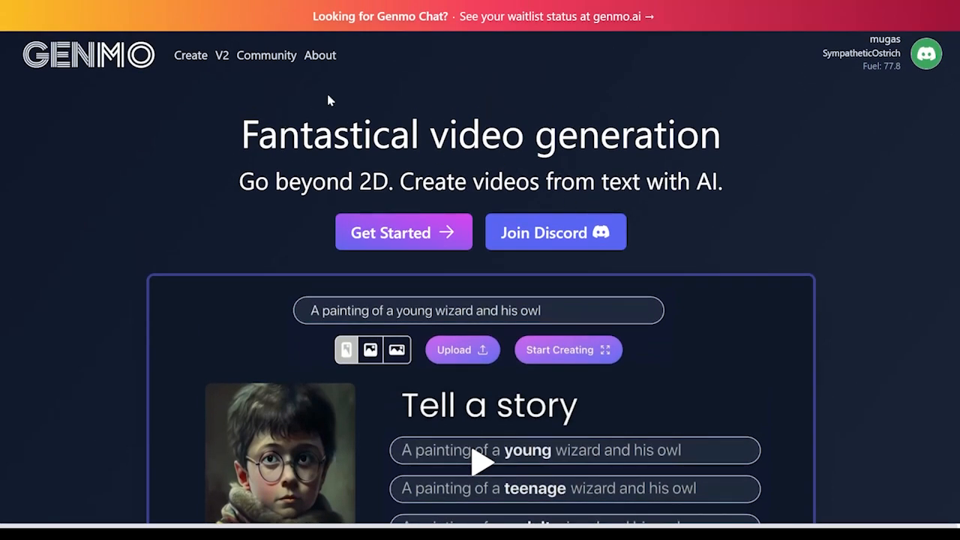
- Open the text-to-video creator and search the pre-generated starting frames for "pea"
{"action": "left_click", "coordinate": [408, 245]}
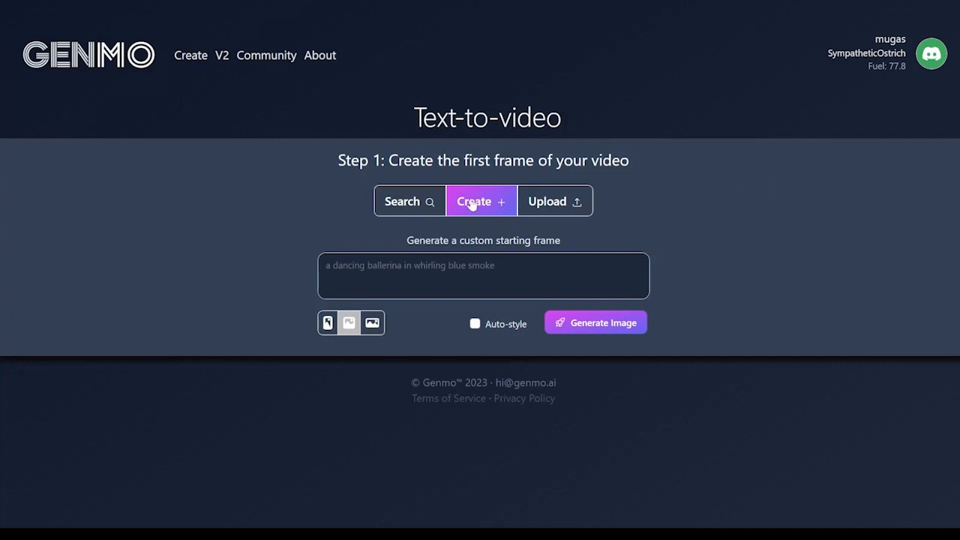
{"action": "left_click", "coordinate": [418, 202]}
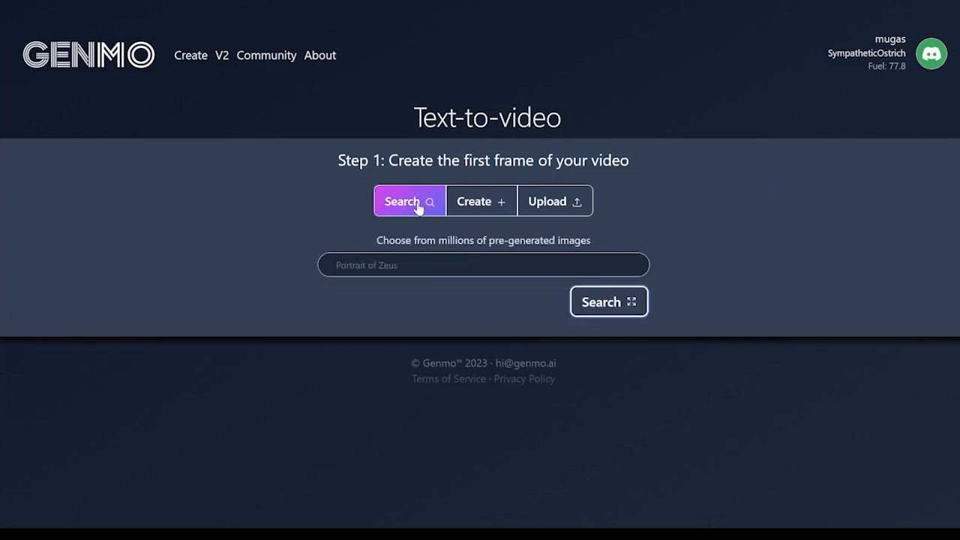
{"action": "left_click", "coordinate": [443, 264]}
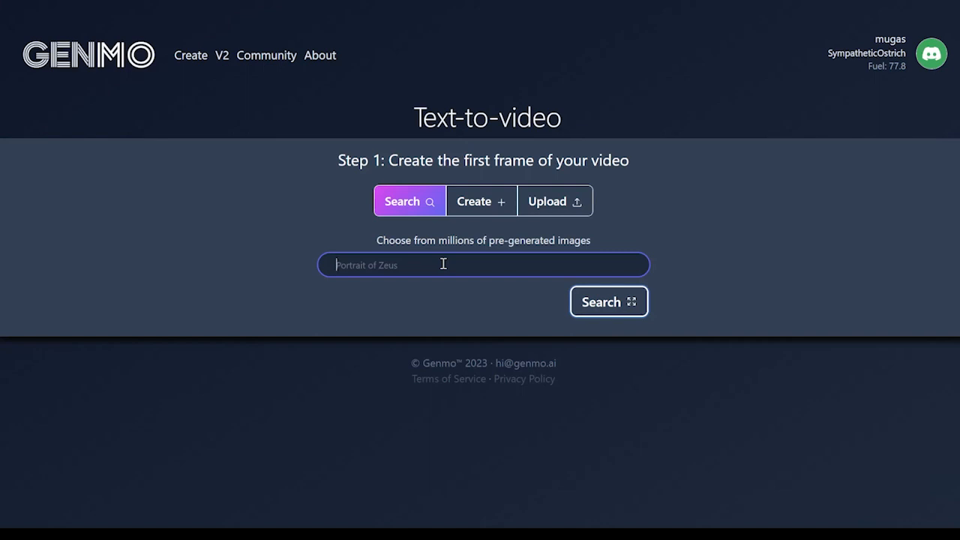
{"action": "type", "text": "pea"}
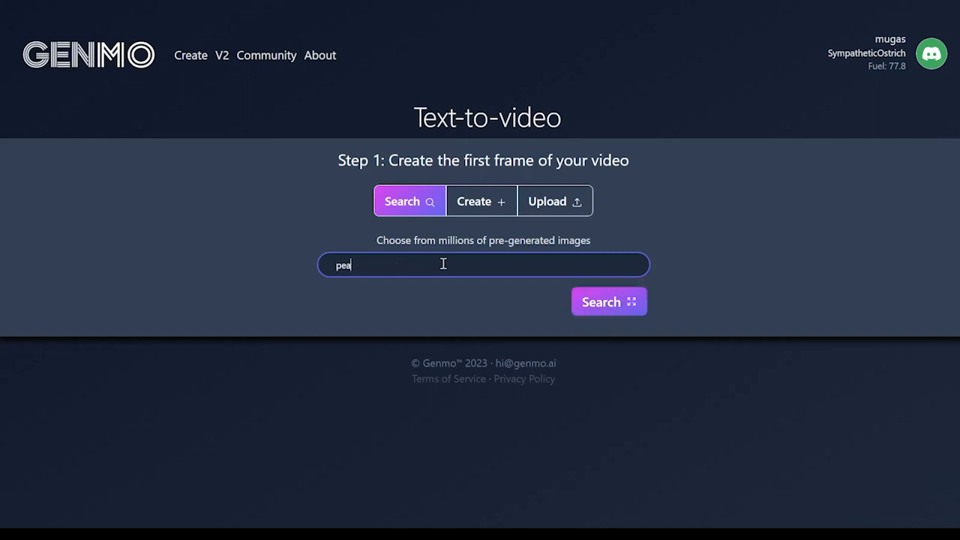
{"action": "key", "text": "Return"}
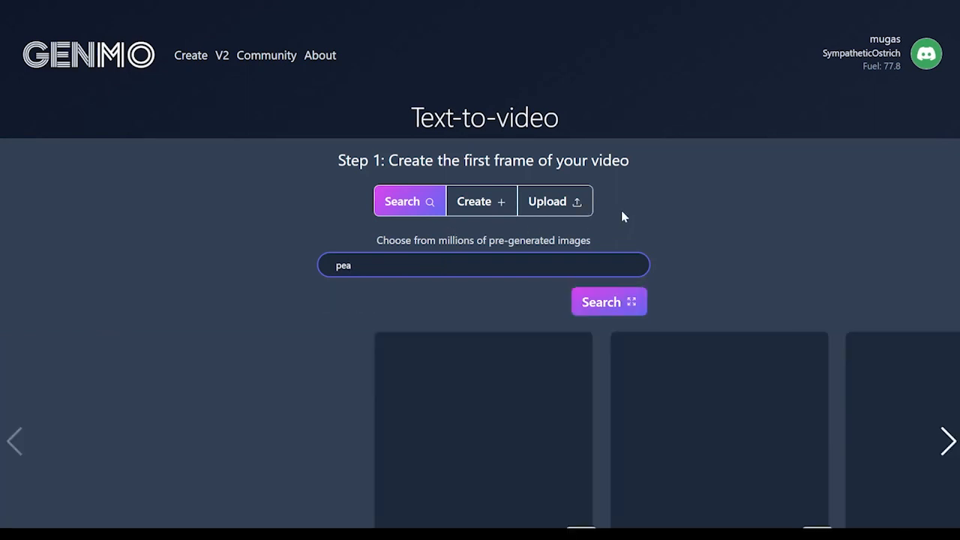
{"action": "scroll", "coordinate": [714, 206], "scroll_direction": "down", "scroll_amount": 3}
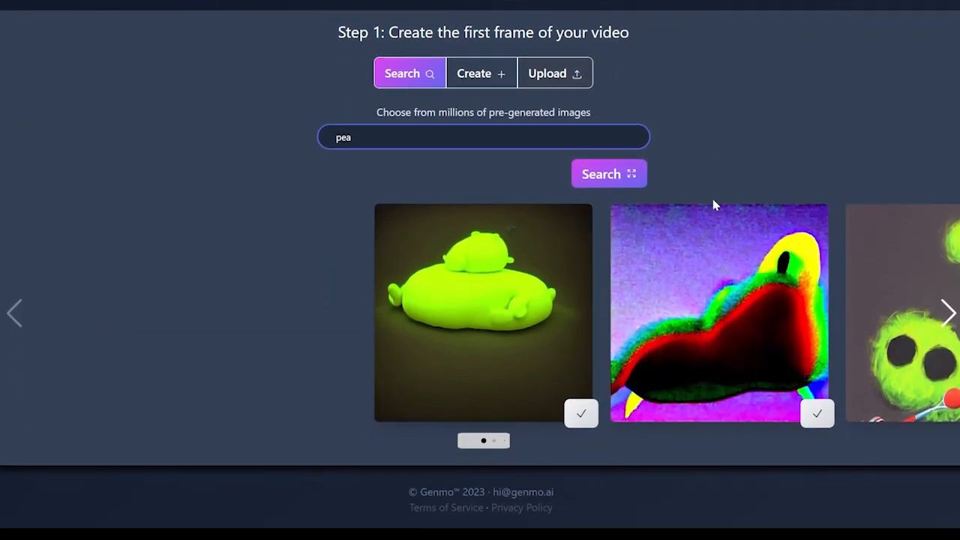
{"action": "scroll", "coordinate": [732, 153], "scroll_direction": "up", "scroll_amount": 3}
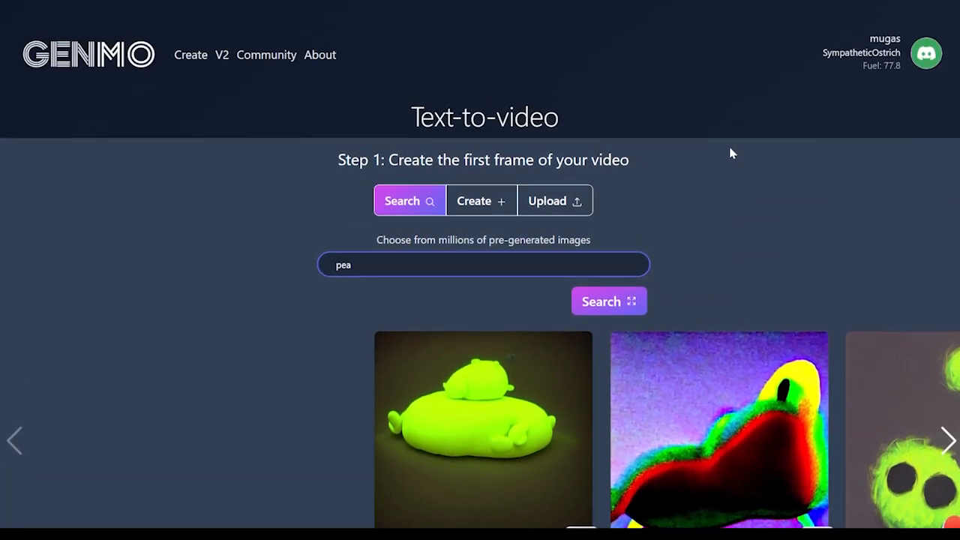
- Search the pre-generated images for "mountains" and look through the offered starting frames
{"action": "left_click_drag", "start_coordinate": [441, 262], "coordinate": [192, 274]}
{"action": "type", "text": "m"}
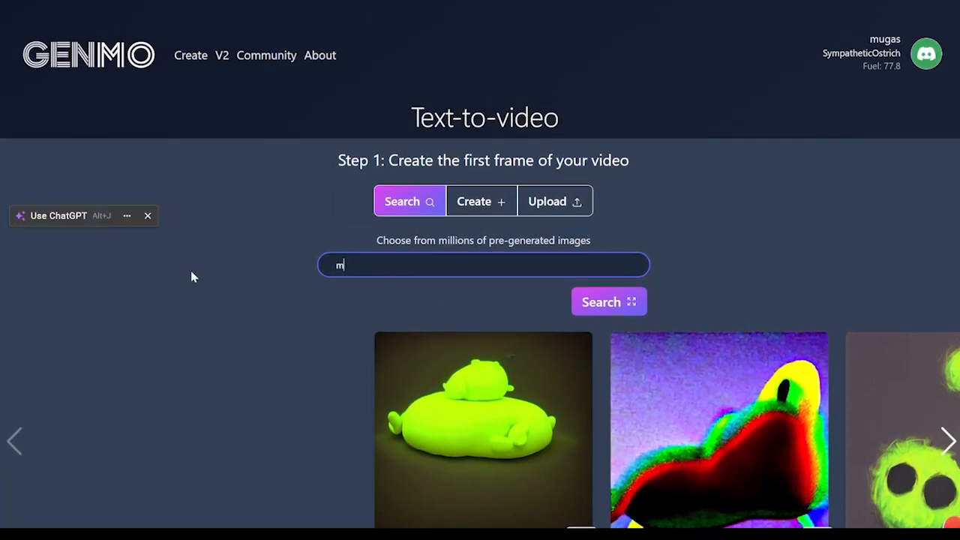
{"action": "type", "text": "ountains"}
{"action": "key", "text": "Return"}
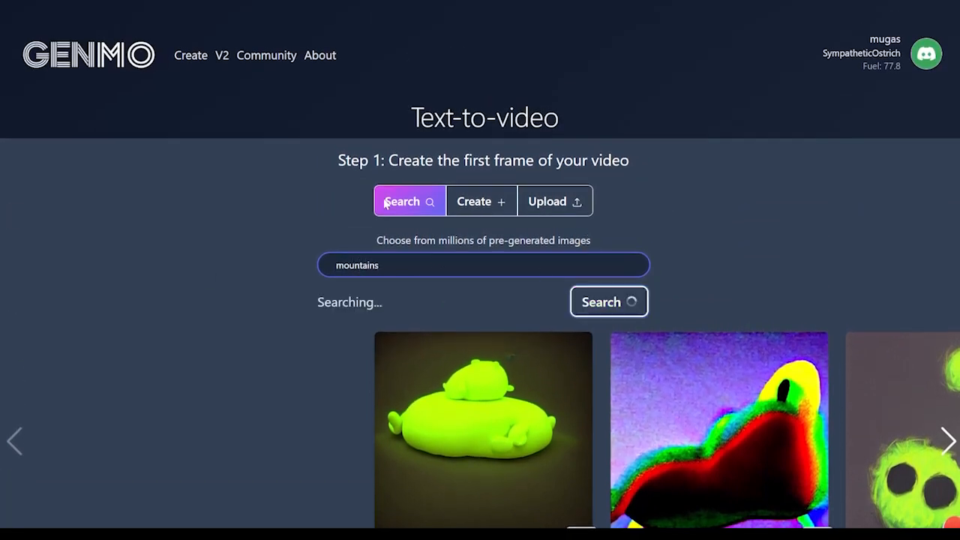
{"action": "scroll", "coordinate": [794, 234], "scroll_direction": "down", "scroll_amount": 1}
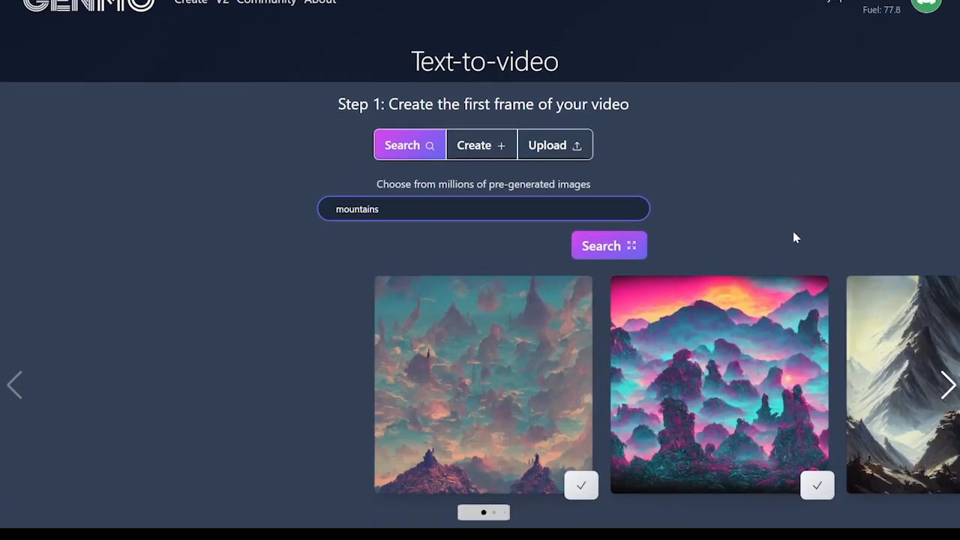
{"action": "scroll", "coordinate": [793, 231], "scroll_direction": "down", "scroll_amount": 2}
{"action": "scroll", "coordinate": [793, 231], "scroll_direction": "up", "scroll_amount": 3}
- Switch to creating a custom starting frame and replace the prompt with "an ocean with blue water between two mountains"
{"action": "left_click", "coordinate": [489, 201]}
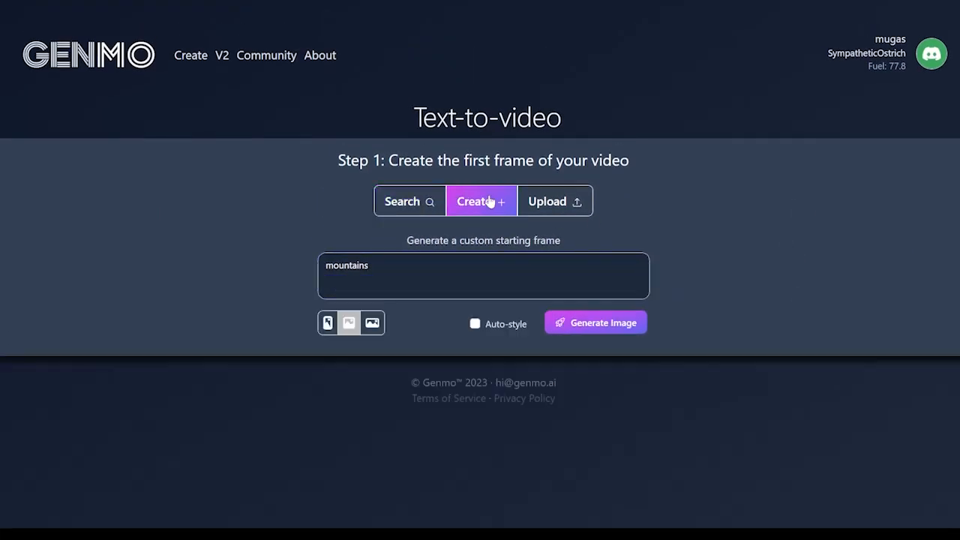
{"action": "left_click_drag", "start_coordinate": [384, 268], "coordinate": [248, 278]}
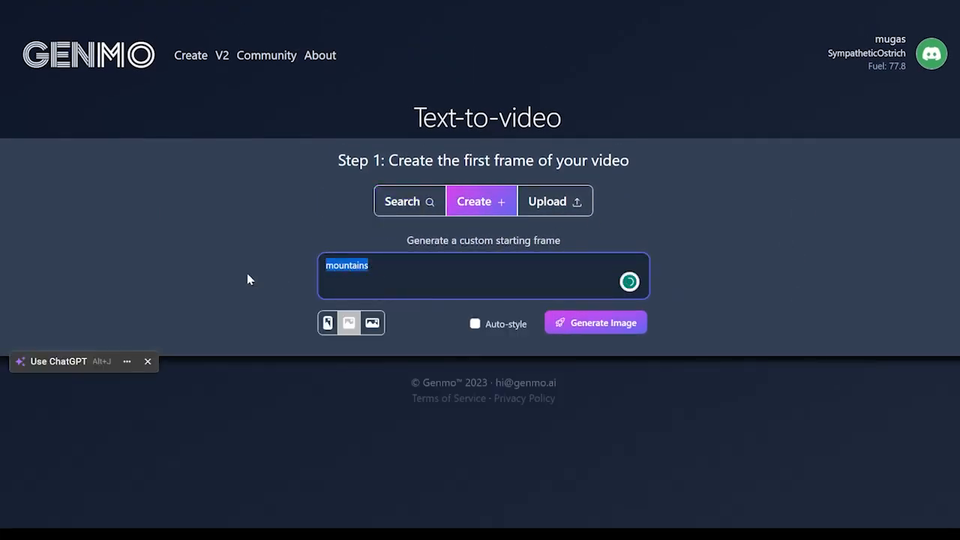
{"action": "key", "text": "BackSpace"}
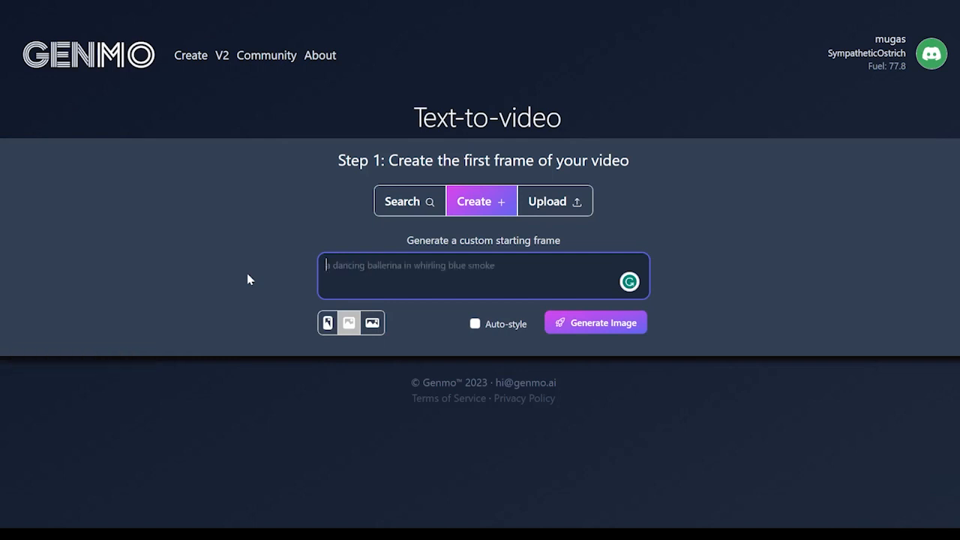
{"action": "type", "text": "an ocea"}
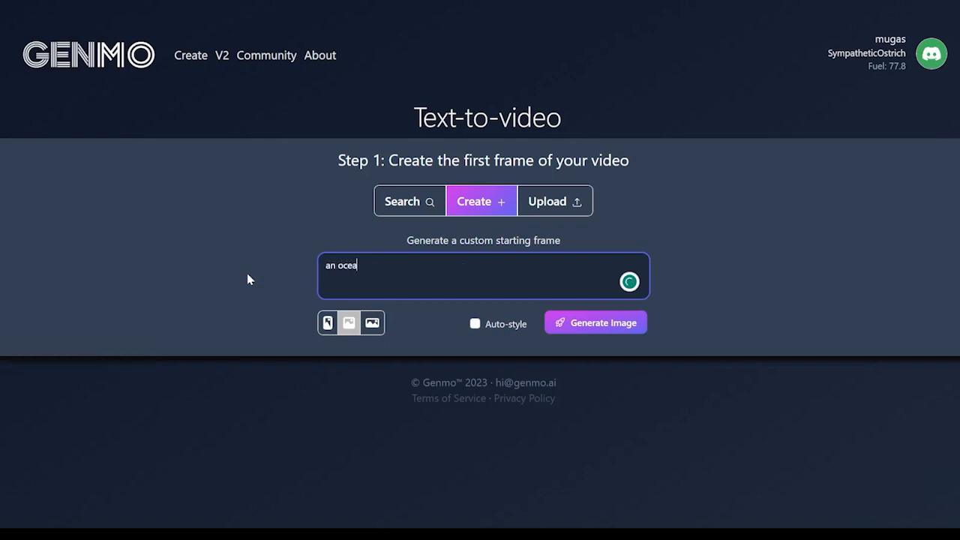
{"action": "type", "text": "n with blue wat"}
{"action": "type", "text": "er"}
{"action": "type", "text": " betw"}
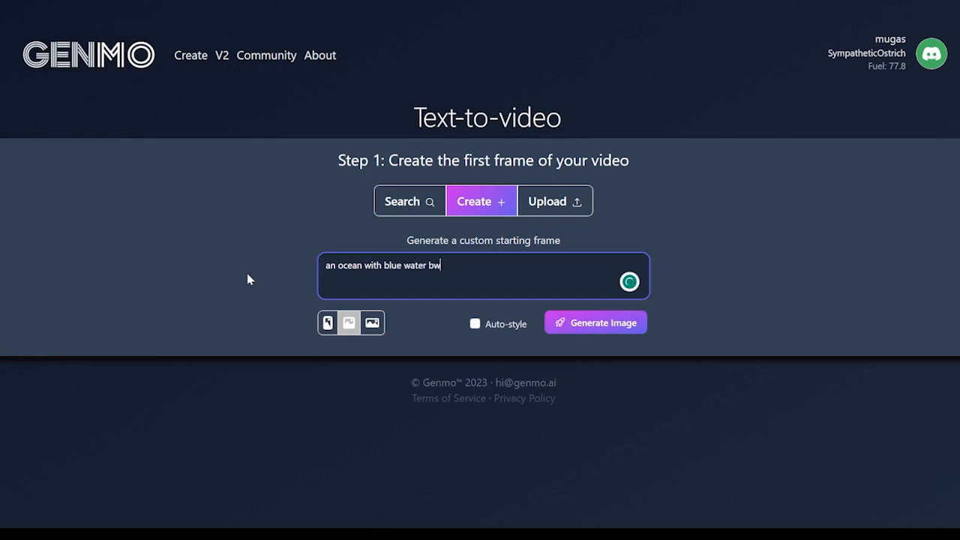
{"action": "type", "text": "een two mountains"}
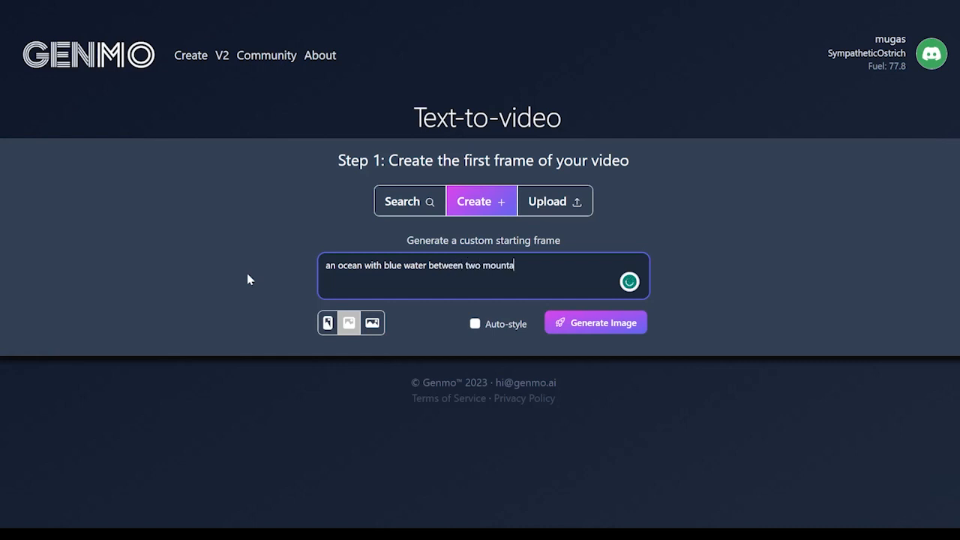
- Generate the custom starting frame image from the ocean and mountains prompt
{"action": "key", "text": "ctrl+shift+Left"}
{"action": "key", "text": "ctrl+shift+Left"}
{"action": "key", "text": "ctrl+shift+Left"}
{"action": "key", "text": "ctrl+shift+Left"}
{"action": "key", "text": "ctrl+shift+Left"}
{"action": "key", "text": "ctrl+shift+Left"}
{"action": "key", "text": "ctrl+shift+Left"}
{"action": "key", "text": "ctrl+shift+Left"}
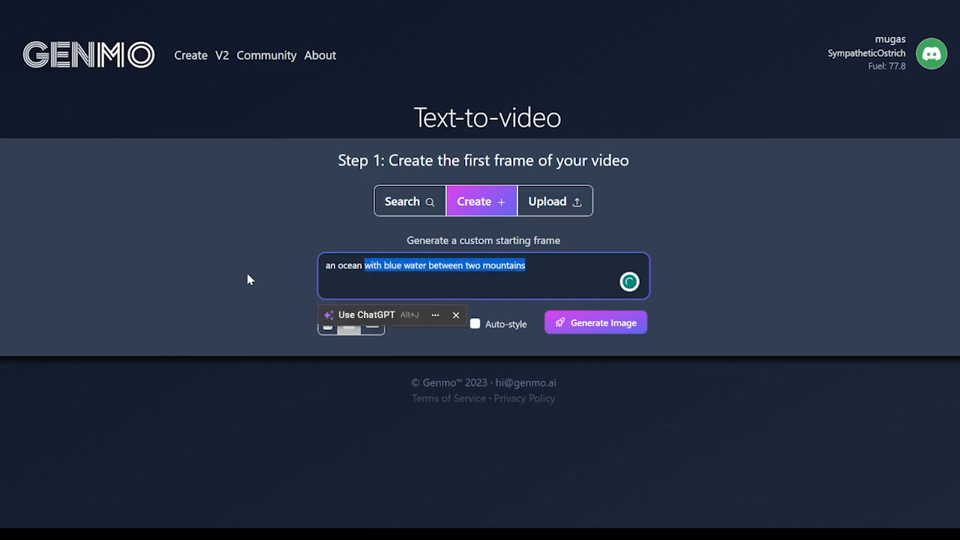
{"action": "left_click", "coordinate": [608, 323]}
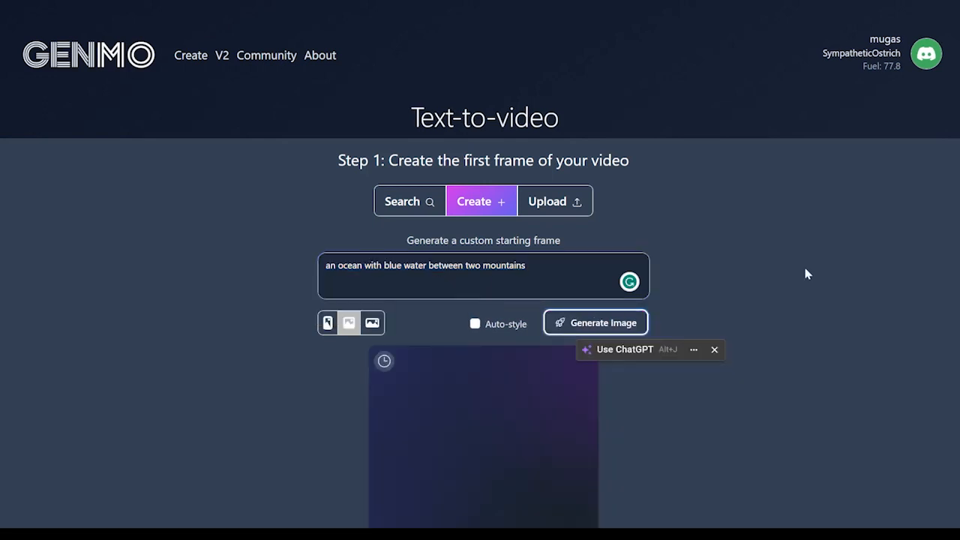
{"action": "scroll", "coordinate": [710, 247], "scroll_direction": "down", "scroll_amount": 2}
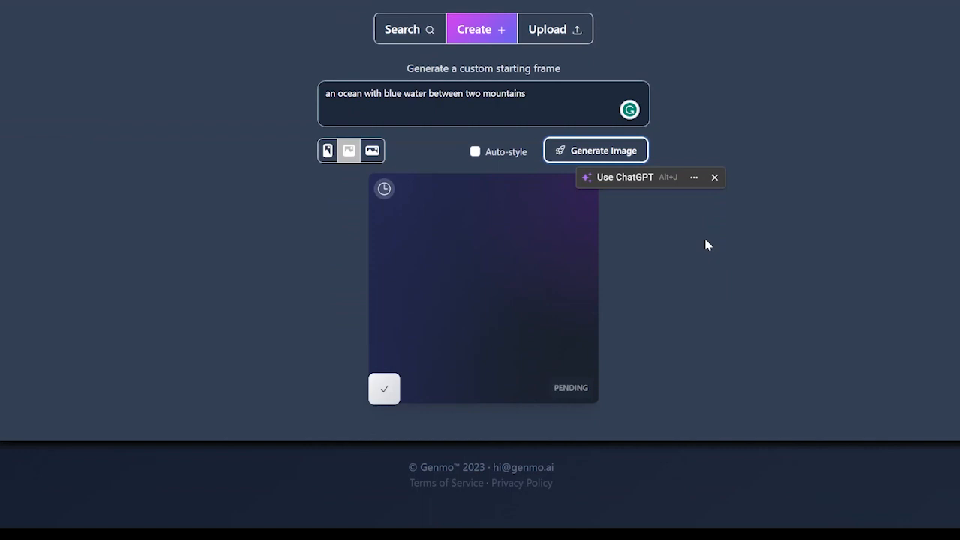
{"action": "scroll", "coordinate": [596, 240], "scroll_direction": "up", "scroll_amount": 2}
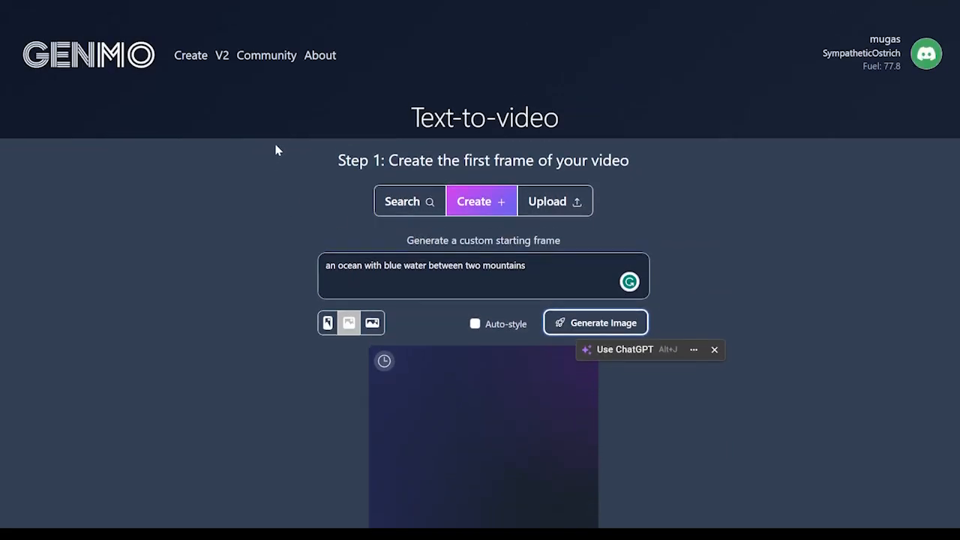
- Open the About page and read through its research section and general frequently asked questions
{"action": "left_click", "coordinate": [330, 57]}
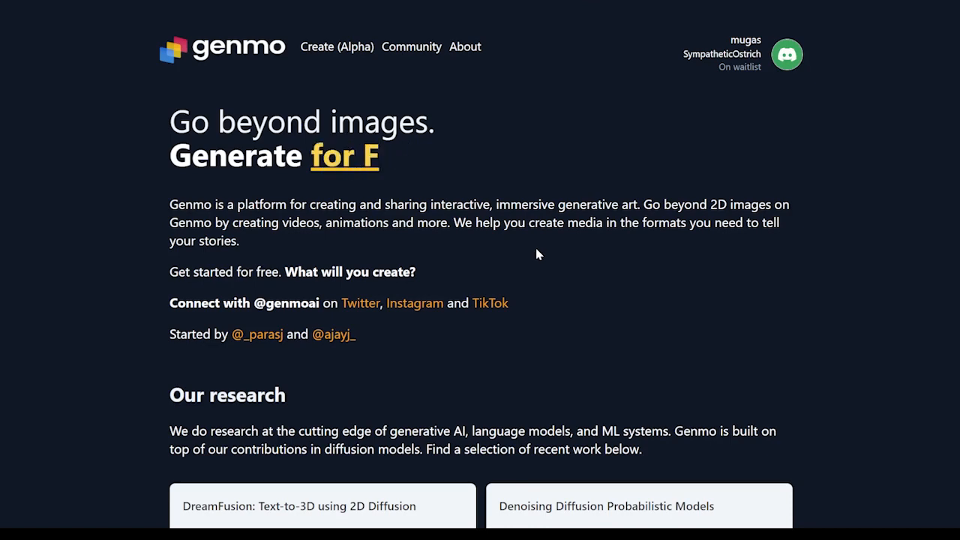
{"action": "scroll", "coordinate": [537, 254], "scroll_direction": "down", "scroll_amount": 5}
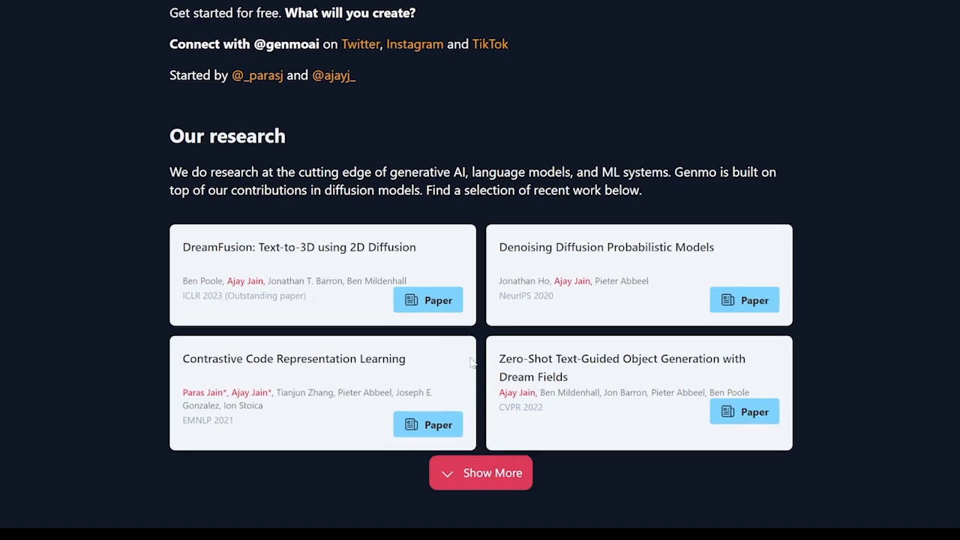
{"action": "scroll", "coordinate": [471, 362], "scroll_direction": "down", "scroll_amount": 6}
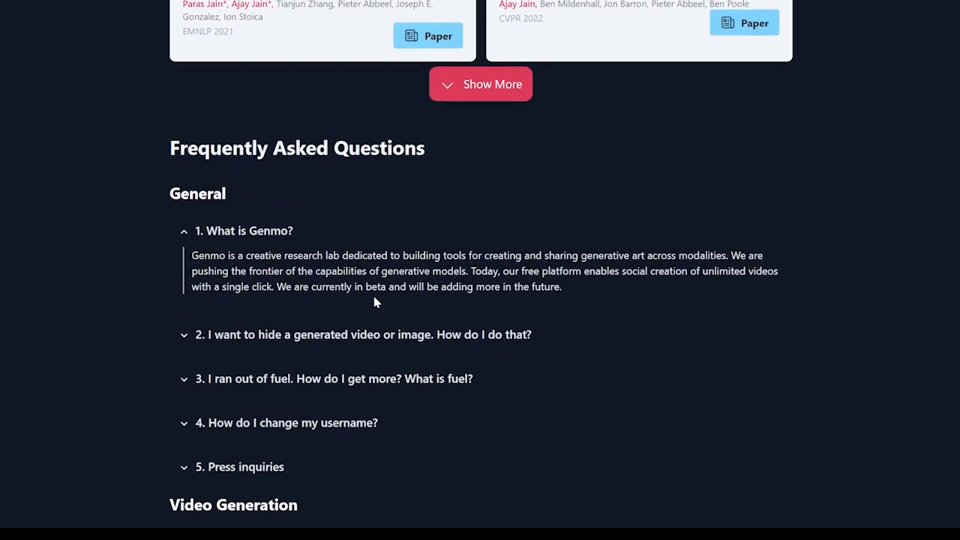
- Open the question about running out of fuel and compare the daily fuel and price of the Free and Turbo Mode plans
{"action": "left_click", "coordinate": [418, 379]}
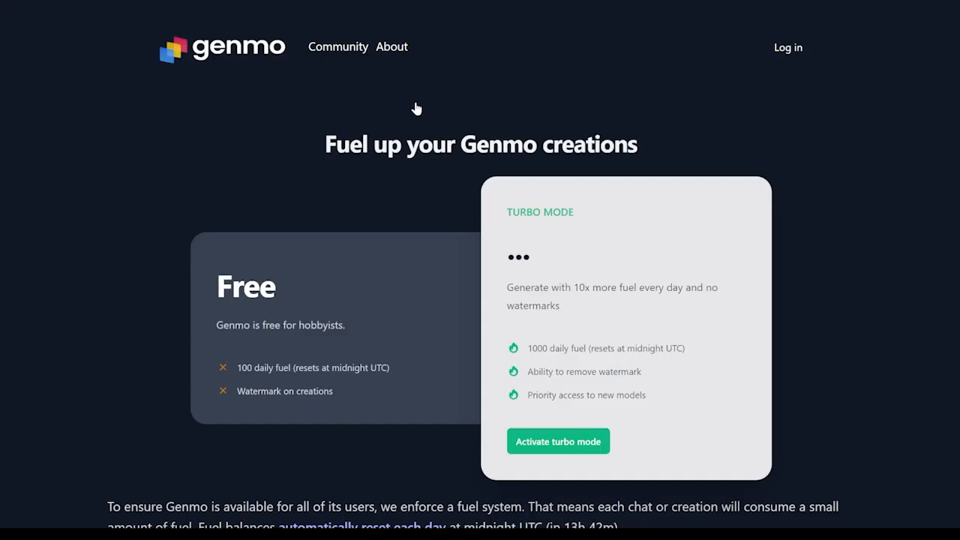
{"action": "left_click_drag", "start_coordinate": [237, 368], "coordinate": [308, 368]}
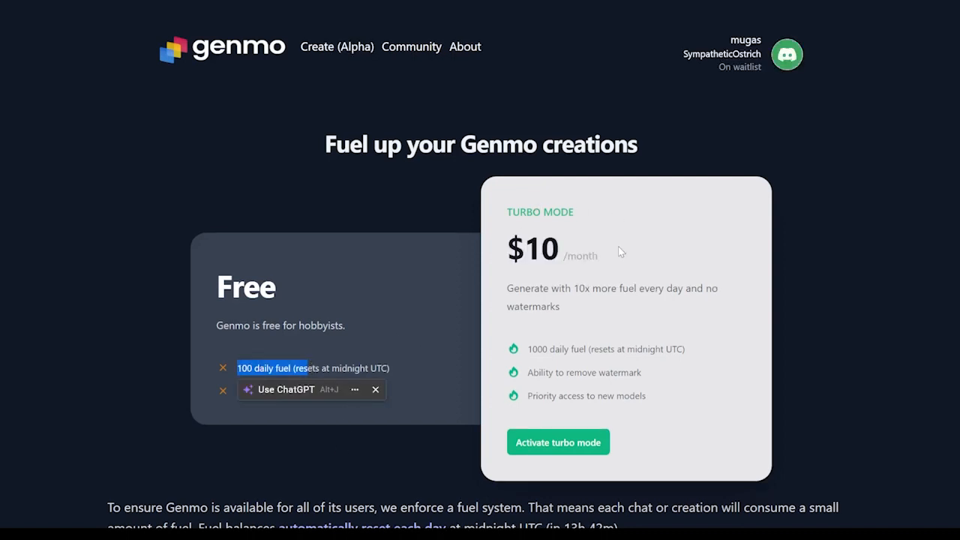
{"action": "left_click_drag", "start_coordinate": [618, 249], "coordinate": [507, 232]}
{"action": "left_click", "coordinate": [426, 194]}
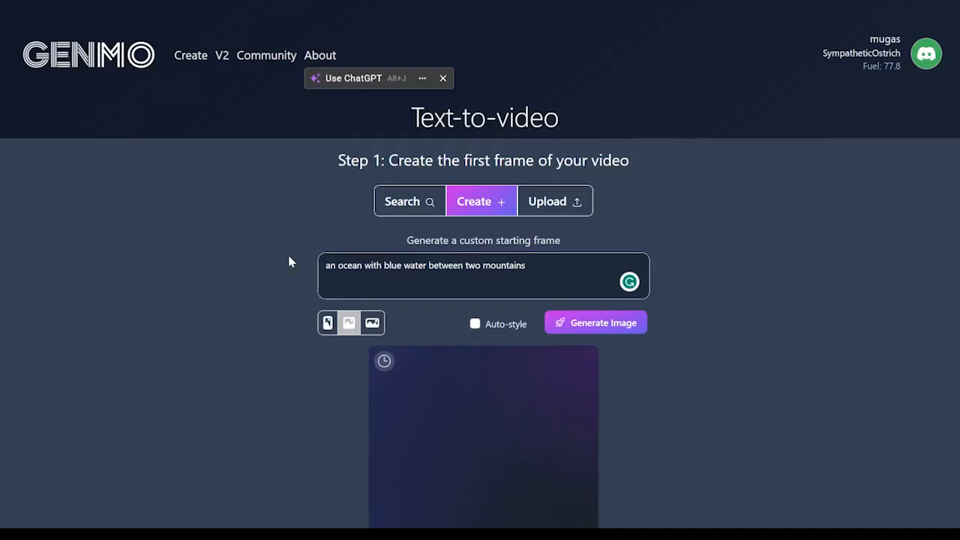
- Return to the text-to-video creator and accept the generated ocean image as the video's first frame
{"action": "scroll", "coordinate": [721, 326], "scroll_direction": "down", "scroll_amount": 2}
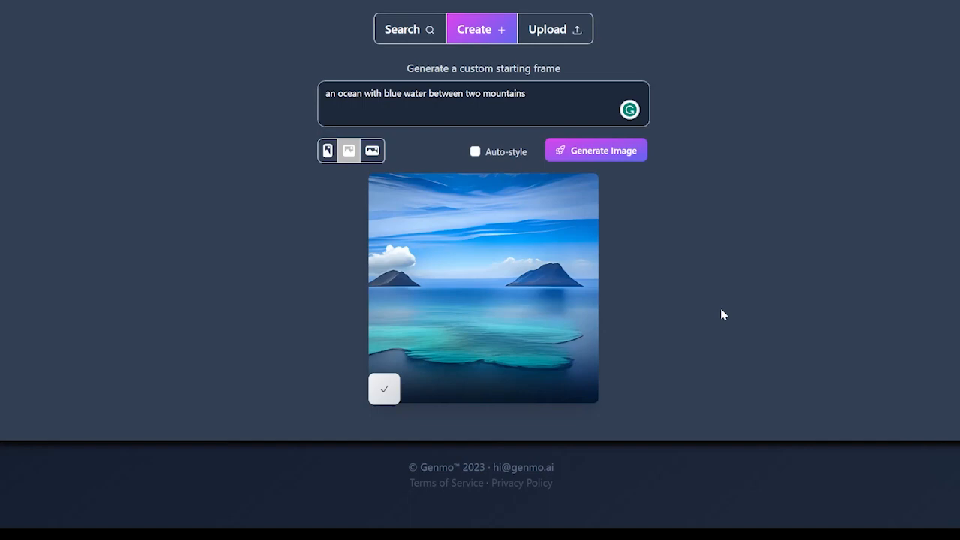
{"action": "mouse_move", "coordinate": [545, 270]}
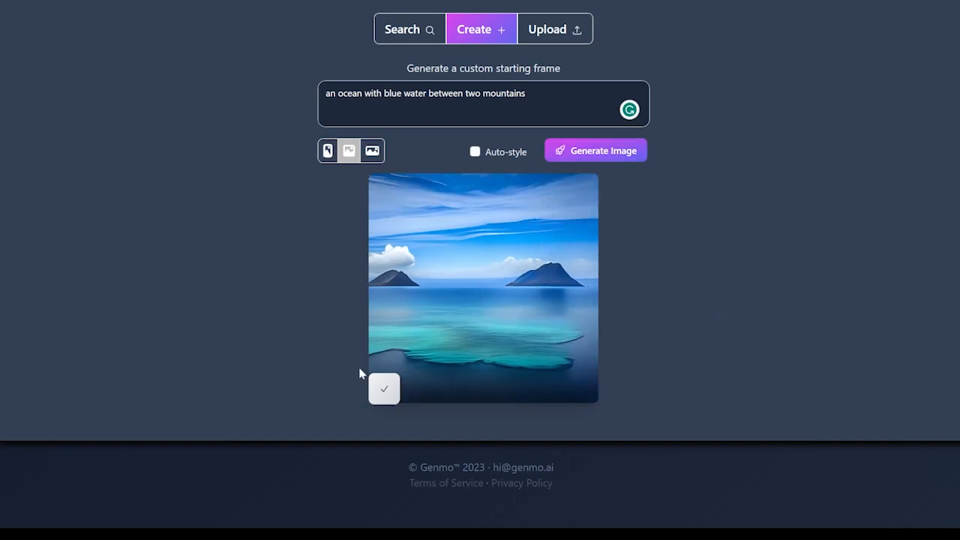
{"action": "left_click", "coordinate": [384, 388]}
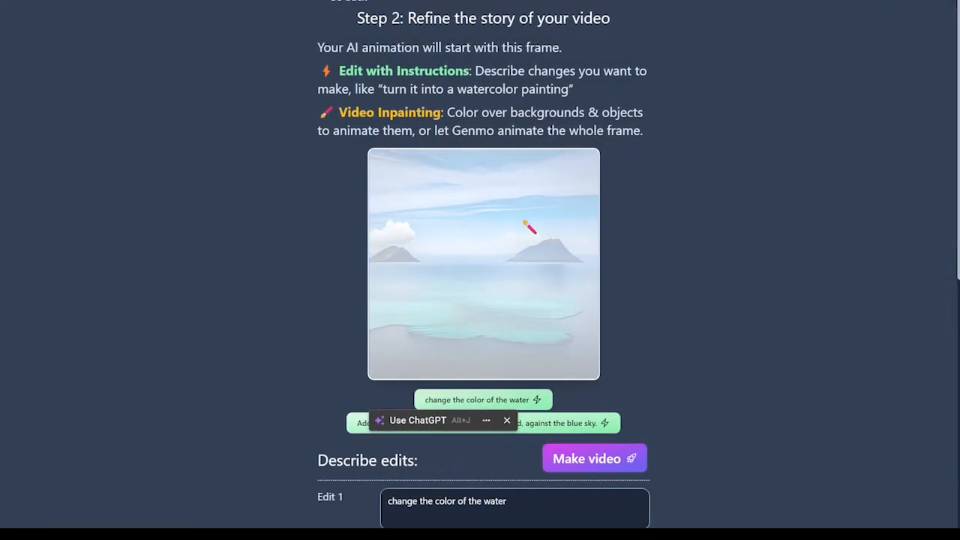
- Replace the Edit 1 description with "add a full moon between the mountains"
{"action": "scroll", "coordinate": [527, 222], "scroll_direction": "up", "scroll_amount": 3}
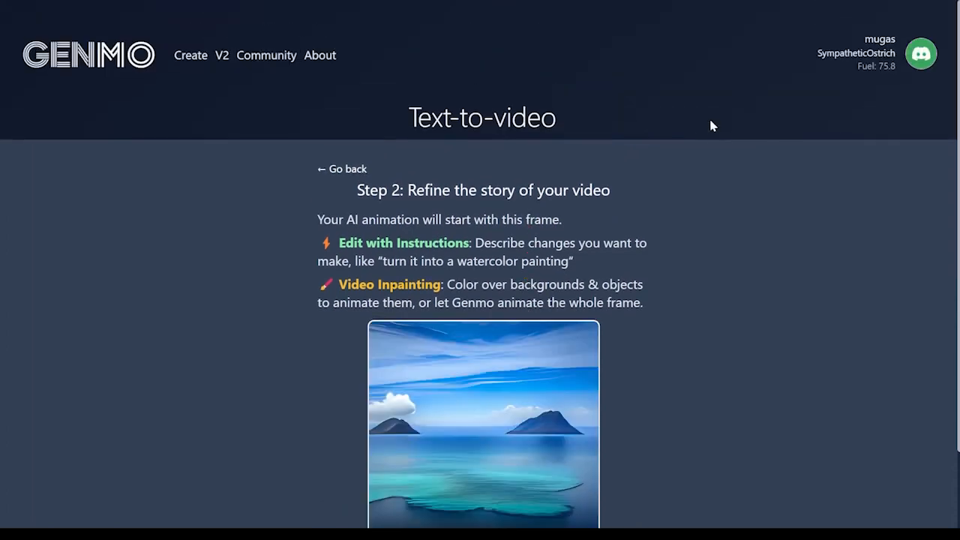
{"action": "scroll", "coordinate": [677, 145], "scroll_direction": "down", "scroll_amount": 4}
{"action": "scroll", "coordinate": [606, 180], "scroll_direction": "up", "scroll_amount": 2}
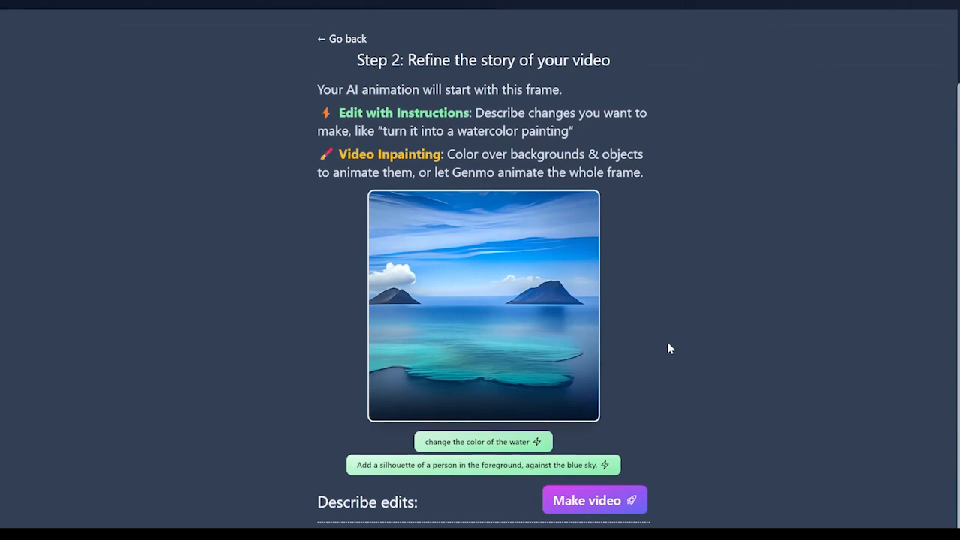
{"action": "scroll", "coordinate": [667, 345], "scroll_direction": "down", "scroll_amount": 1}
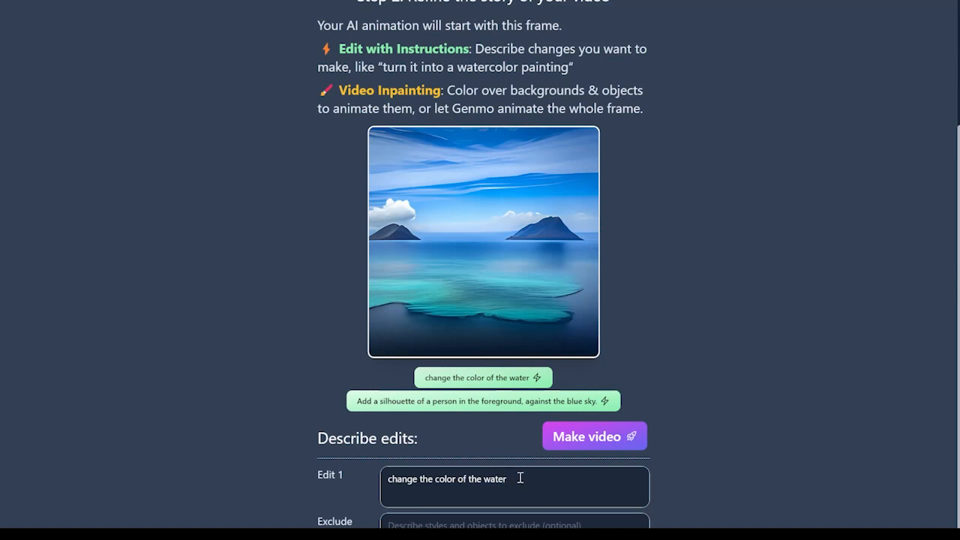
{"action": "left_click_drag", "start_coordinate": [519, 477], "coordinate": [383, 479]}
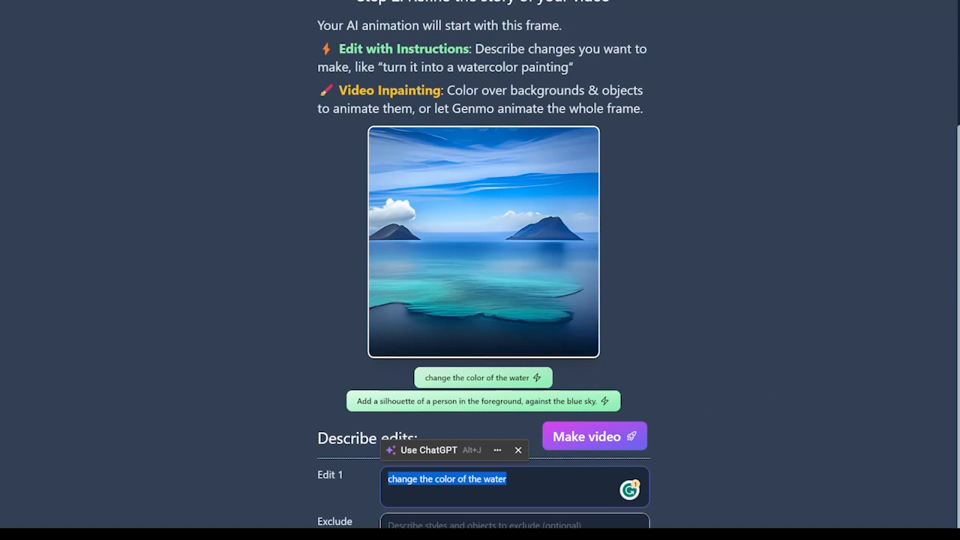
{"action": "left_click", "coordinate": [522, 487]}
{"action": "left_click_drag", "start_coordinate": [521, 488], "coordinate": [390, 480]}
{"action": "type", "text": "add a"}
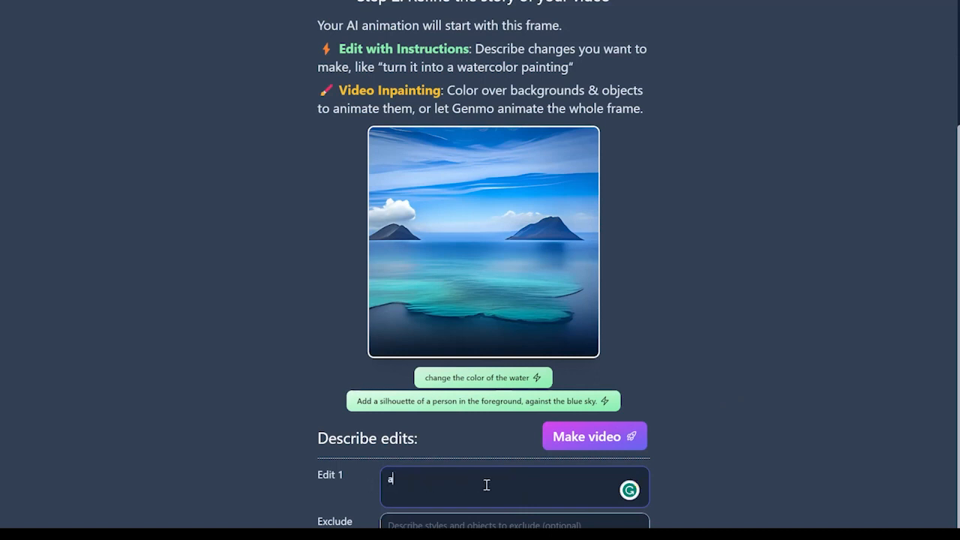
{"action": "type", "text": "ll moon to the"}
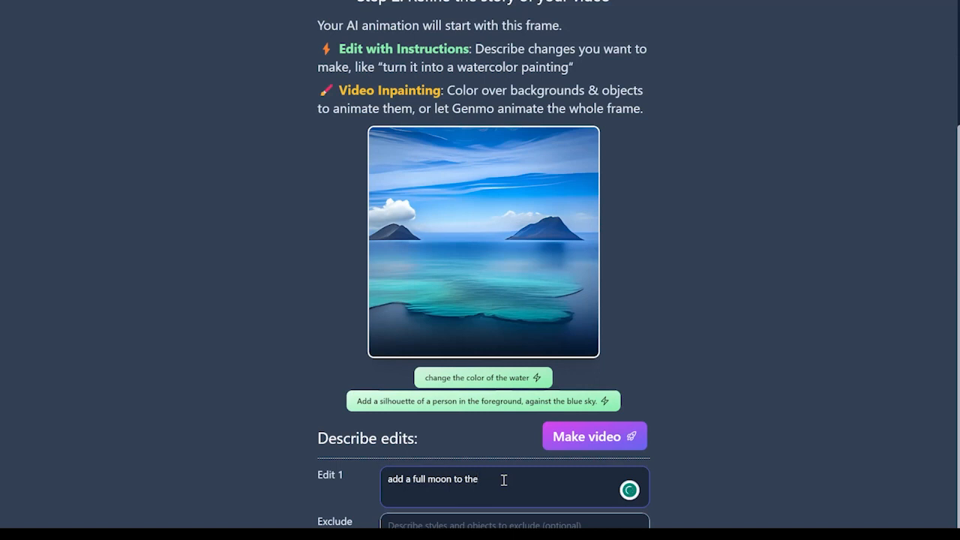
{"action": "key", "text": "BackSpace"}
{"action": "key", "text": "BackSpace"}
{"action": "key", "text": "BackSpace"}
{"action": "key", "text": "BackSpace"}
{"action": "key", "text": "BackSpace"}
{"action": "key", "text": "BackSpace"}
{"action": "type", "text": "between the mountains"}
- Review the exclusion field and the customization options, and make the video from the full moon edit
{"action": "scroll", "coordinate": [829, 410], "scroll_direction": "down", "scroll_amount": 3}
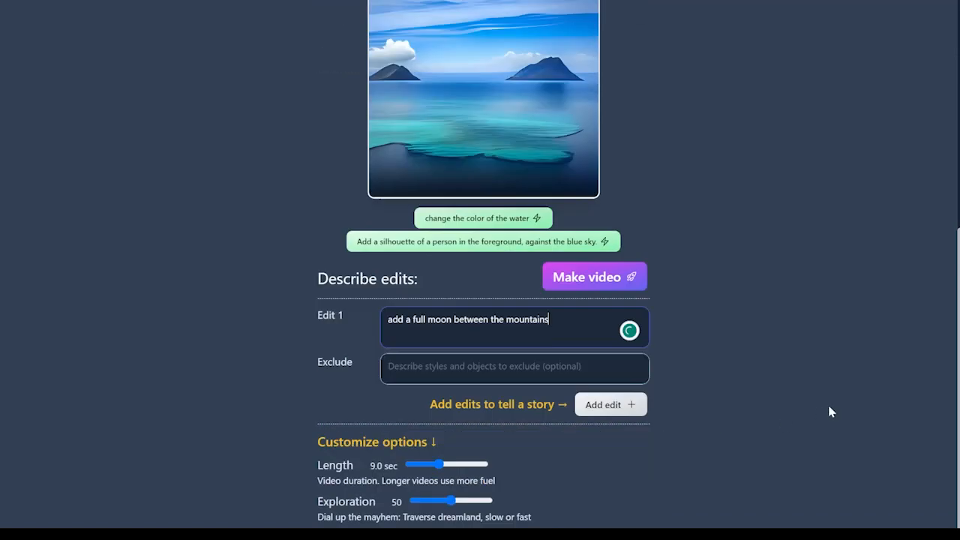
{"action": "left_click", "coordinate": [497, 343]}
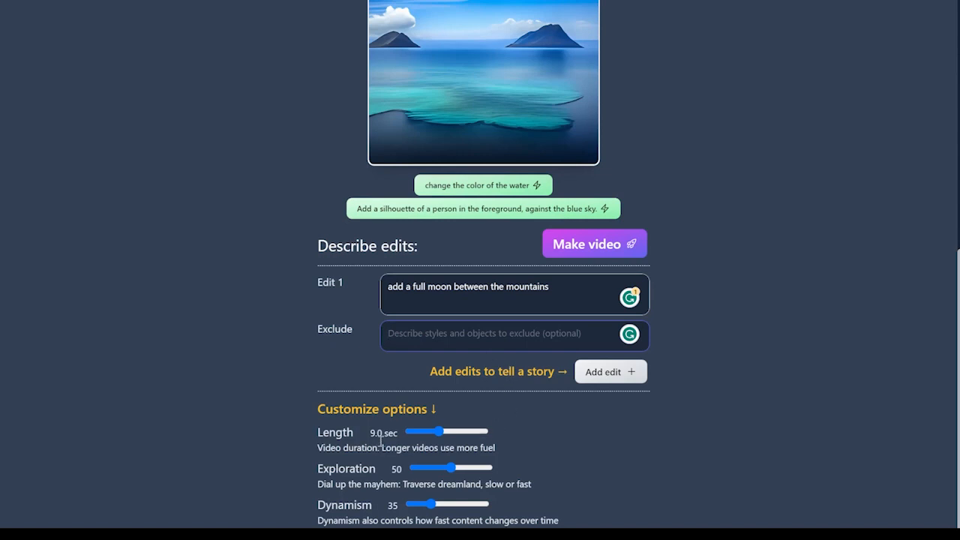
{"action": "scroll", "coordinate": [432, 482], "scroll_direction": "down", "scroll_amount": 3}
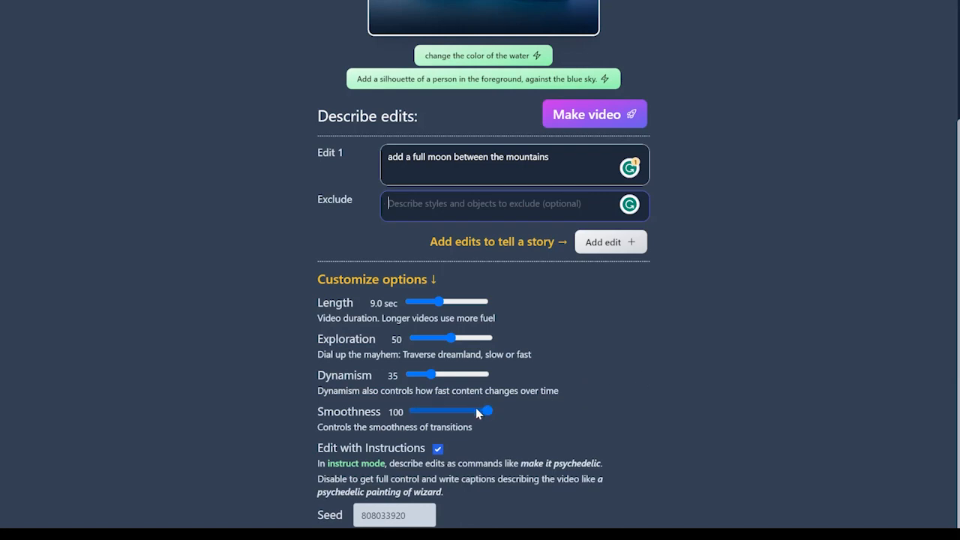
{"action": "scroll", "coordinate": [538, 398], "scroll_direction": "up", "scroll_amount": 1}
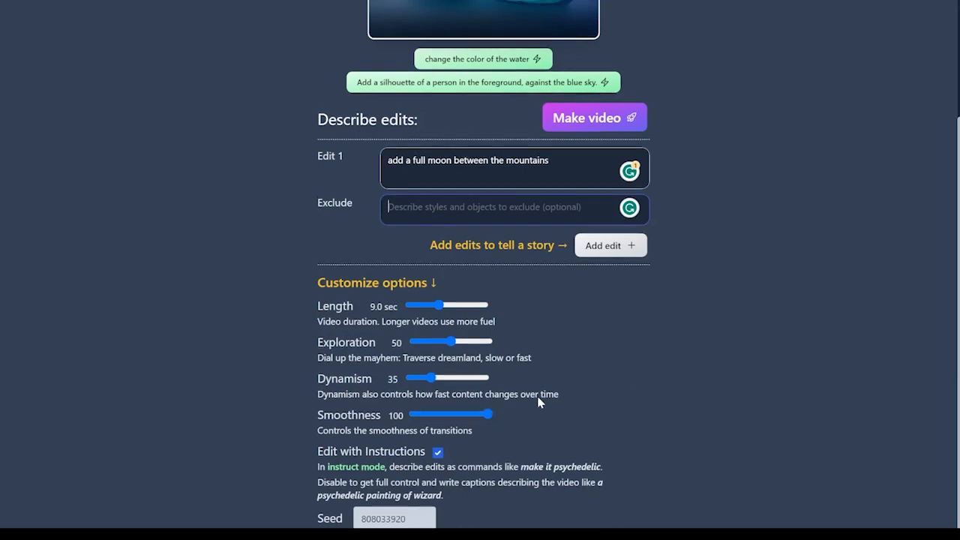
{"action": "scroll", "coordinate": [537, 402], "scroll_direction": "up", "scroll_amount": 4}
{"action": "left_click", "coordinate": [626, 441]}
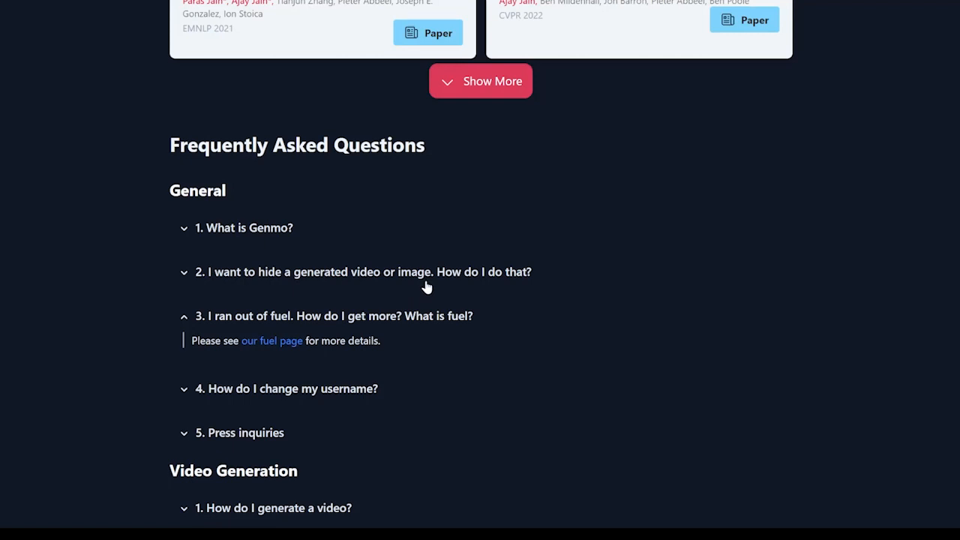
- Read the video generation FAQ answers on how to generate a video and what dynamism is
{"action": "scroll", "coordinate": [426, 288], "scroll_direction": "down", "scroll_amount": 3}
{"action": "left_click", "coordinate": [279, 311]}
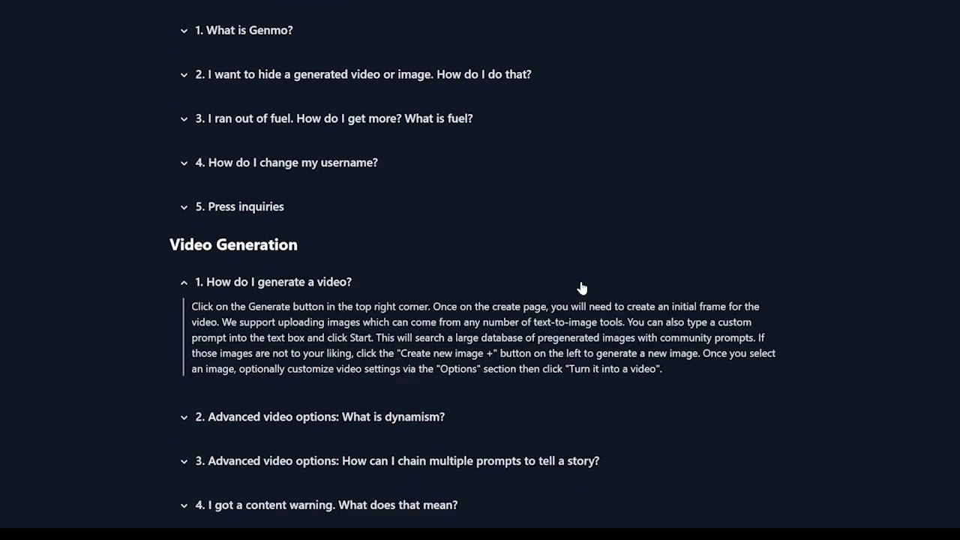
{"action": "scroll", "coordinate": [643, 385], "scroll_direction": "down", "scroll_amount": 1}
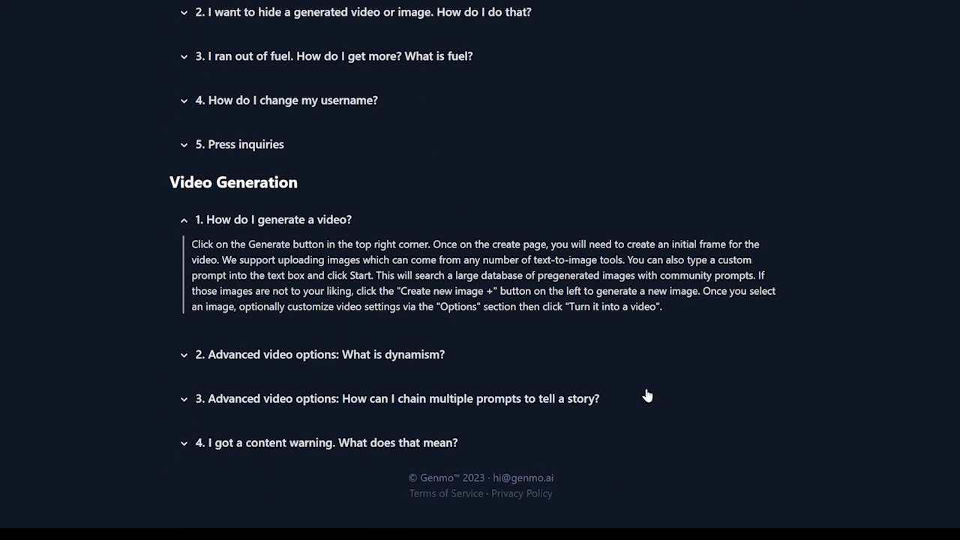
{"action": "left_click", "coordinate": [303, 356]}
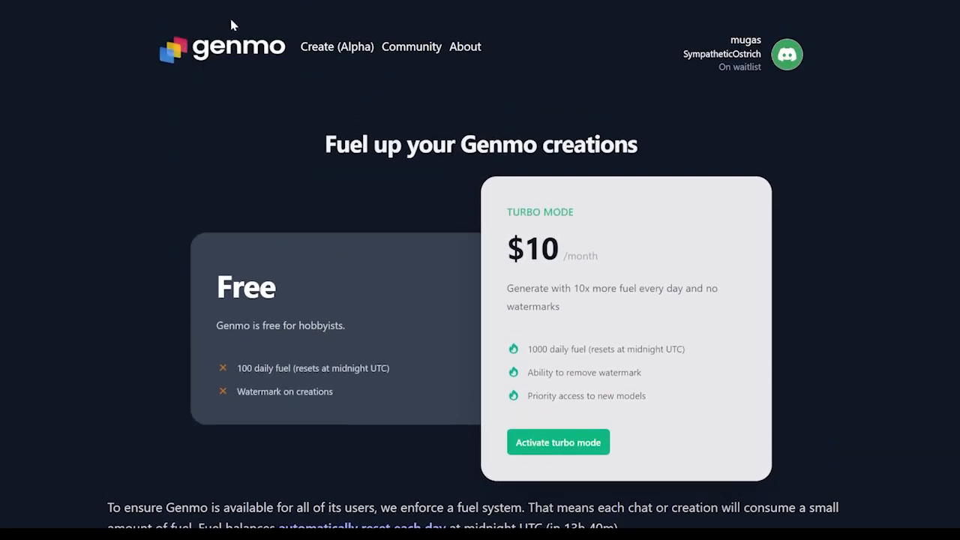
- Go from the fuel page to the Genmo Chat home page and open the waitlist survey for faster access
{"action": "left_click", "coordinate": [241, 59]}
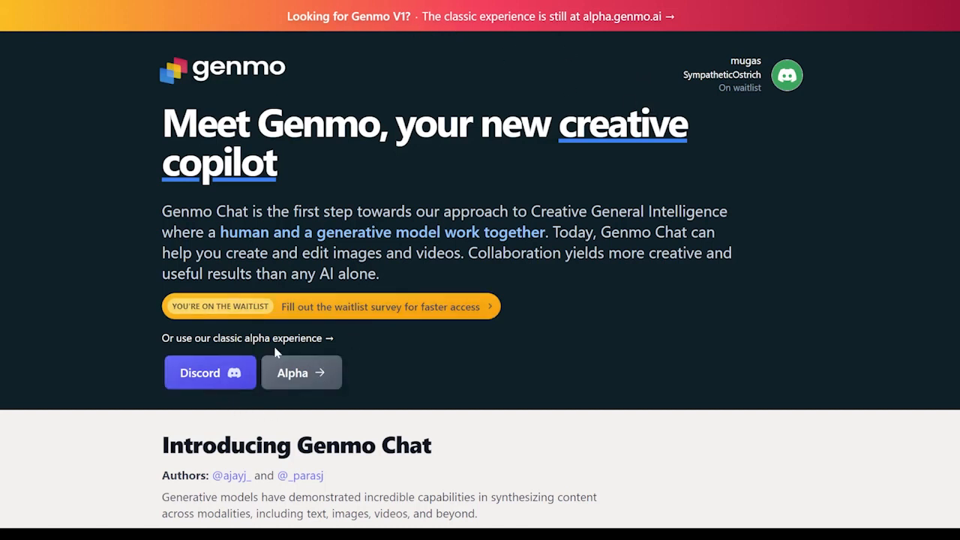
{"action": "left_click", "coordinate": [422, 310]}
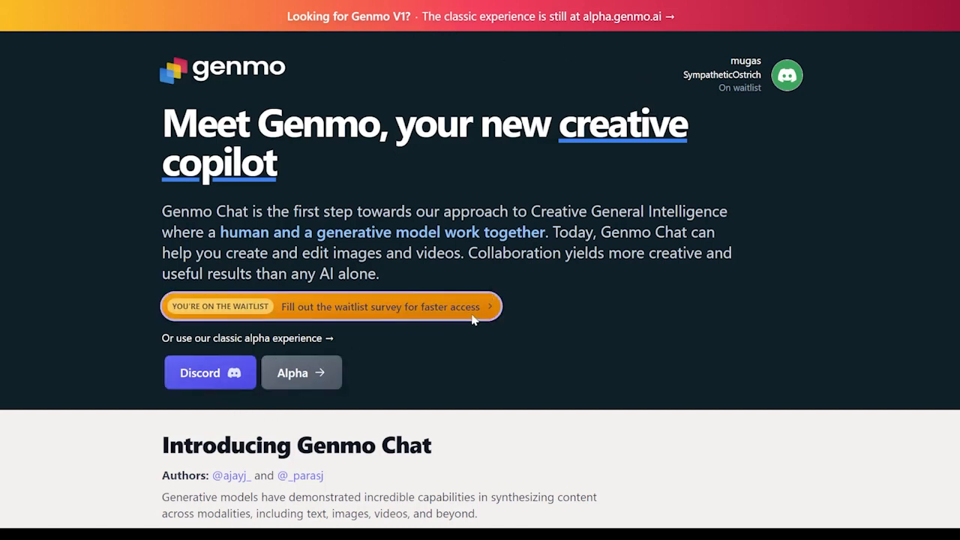
{"action": "scroll", "coordinate": [75, 90], "scroll_direction": "down", "scroll_amount": 1}
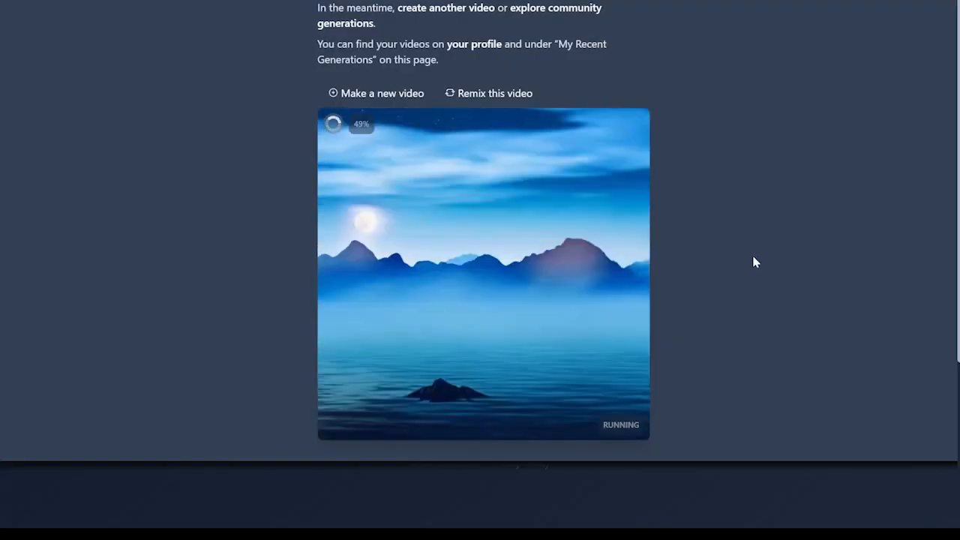
- Highlight the Free plan's watermark entry on the fuel page and view the generated full moon video
{"action": "mouse_move", "coordinate": [543, 323]}
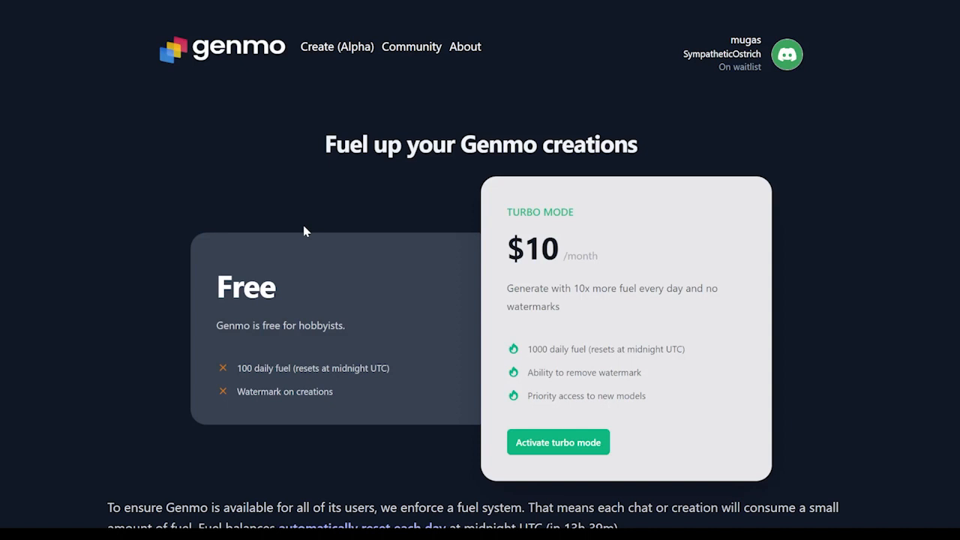
{"action": "left_click_drag", "start_coordinate": [347, 405], "coordinate": [266, 401]}
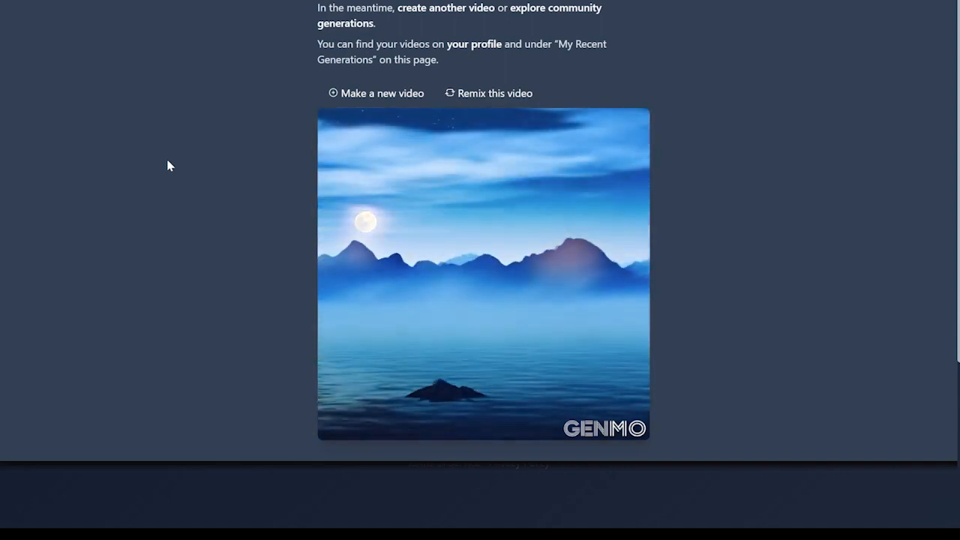
{"action": "mouse_move", "coordinate": [385, 161]}
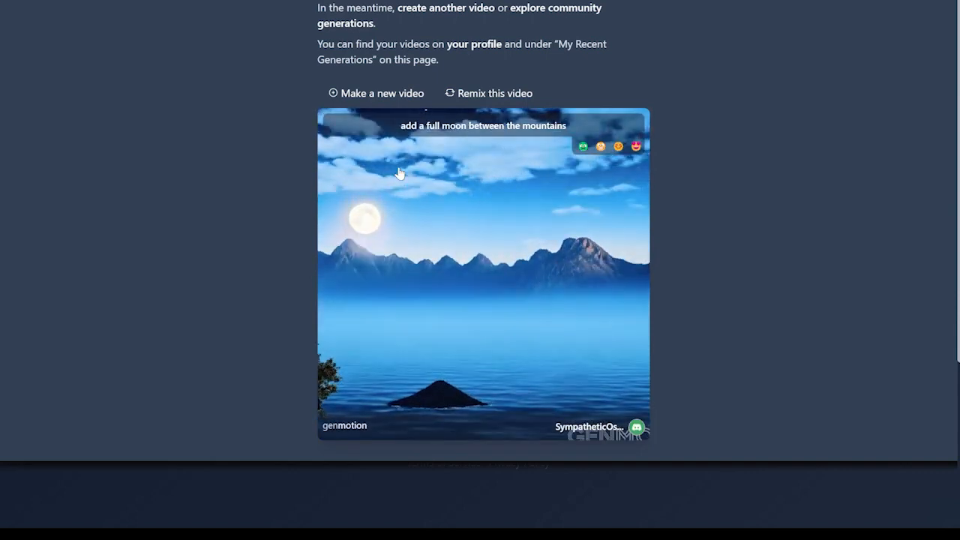